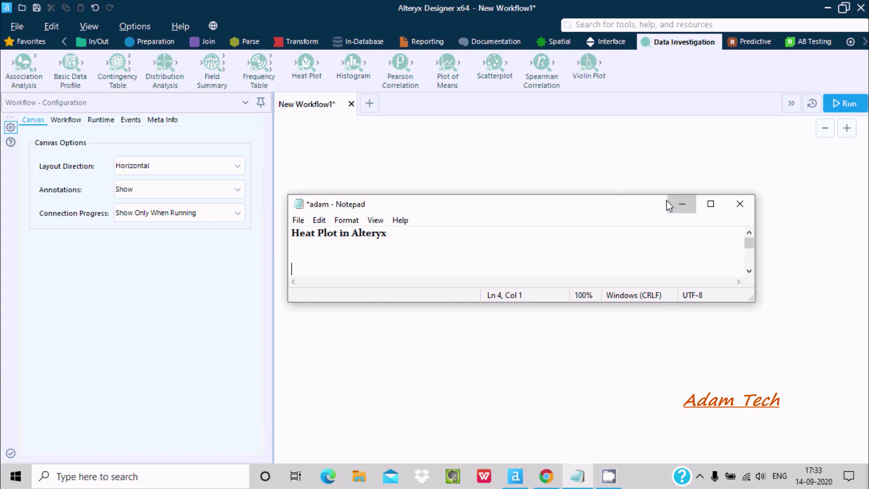
# Minimize the Notepad notes to reveal the blank New Workflow1 canvas.
pyautogui.click(682, 204)
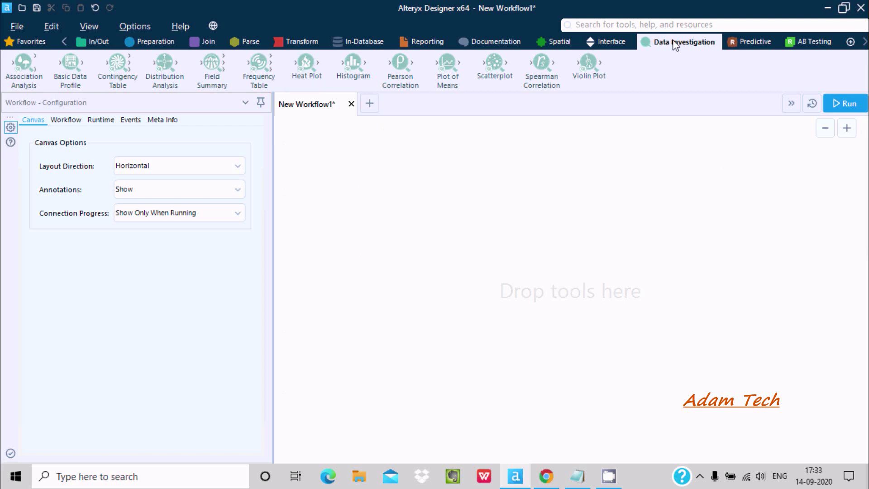
pyautogui.moveTo(309, 75)
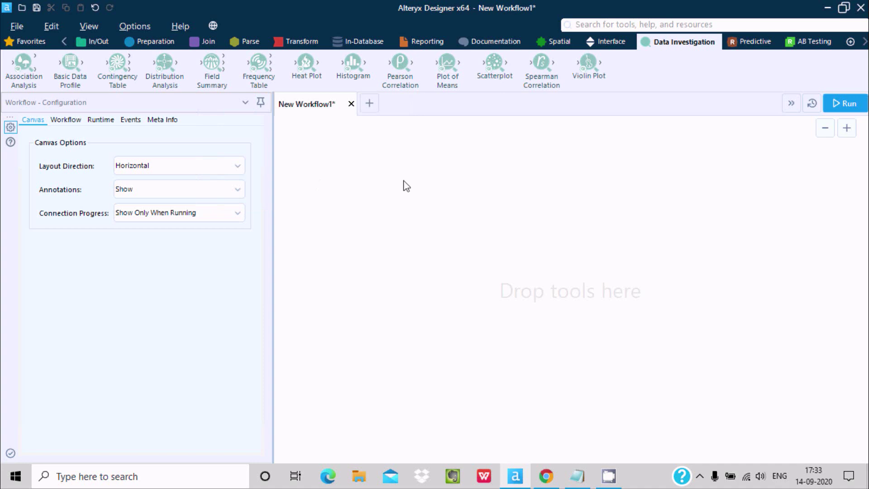
# Add an Input Data tool that reads the sample file 'd' (.yxdb) from SampleData.
pyautogui.click(100, 42)
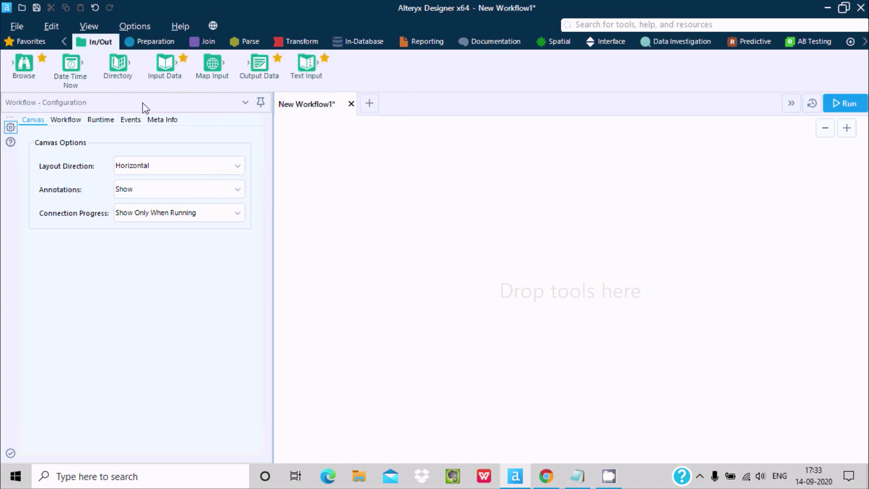
pyautogui.moveTo(165, 64); pyautogui.dragTo(342, 195)
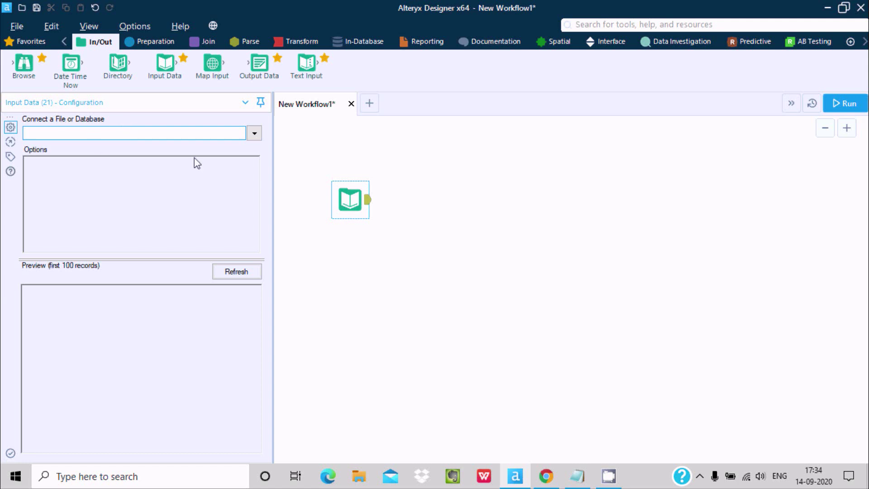
pyautogui.click(255, 134)
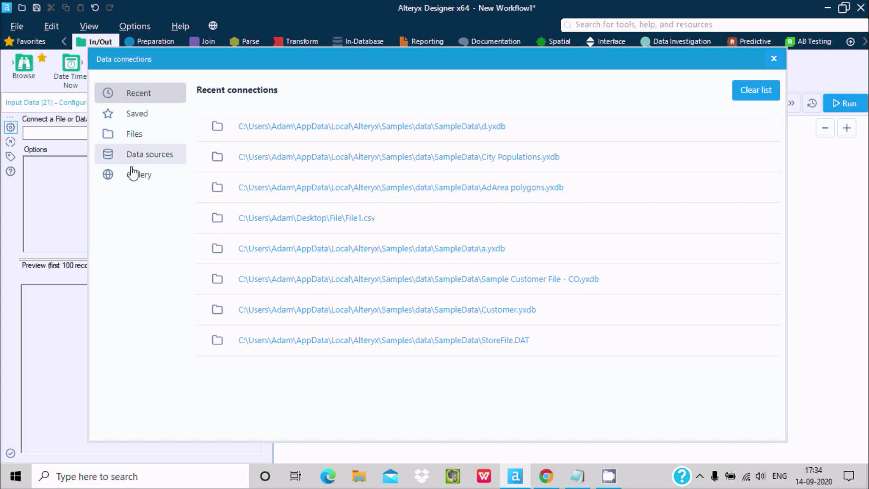
pyautogui.click(134, 134)
pyautogui.click(529, 136)
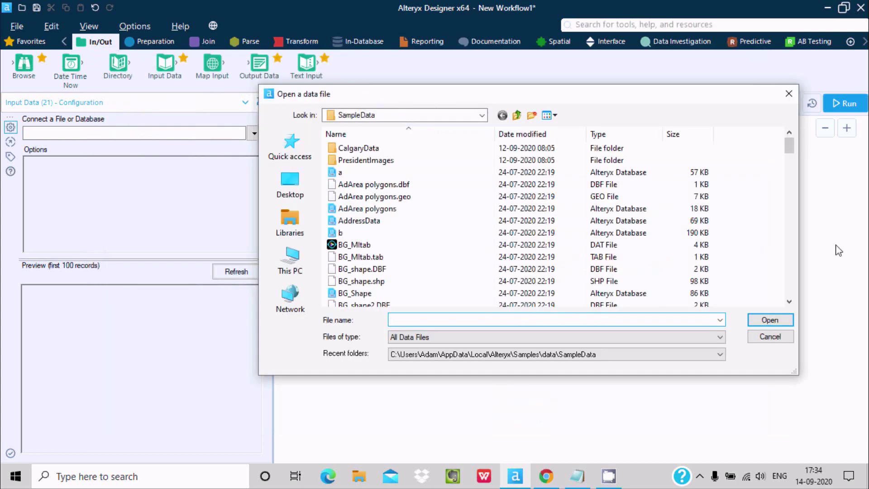
pyautogui.moveTo(790, 146); pyautogui.dragTo(790, 187)
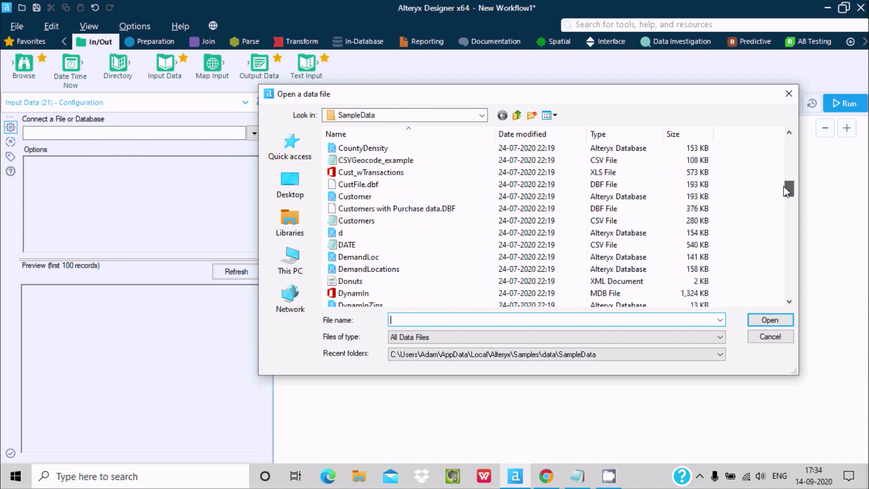
pyautogui.click(372, 233)
pyautogui.click(759, 321)
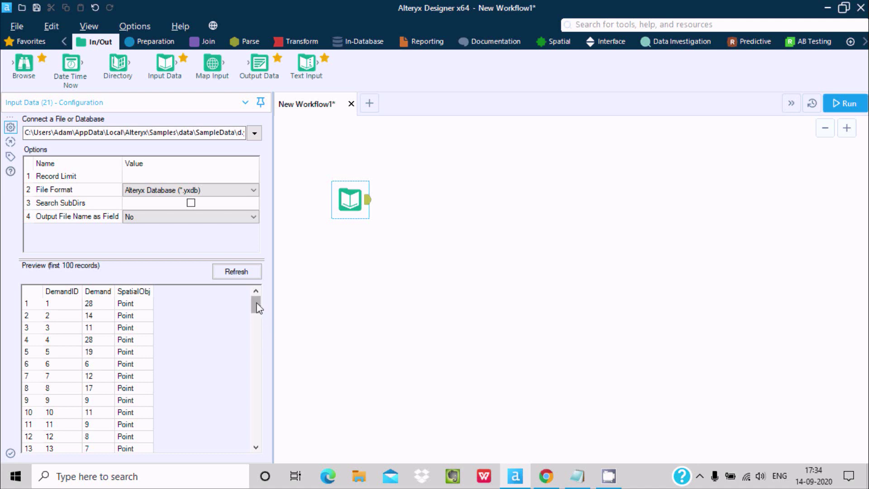
pyautogui.moveTo(256, 305); pyautogui.dragTo(169, 280)
# Add a Filter tool after Input Data with the basic condition DemandID <= 100.
pyautogui.click(161, 42)
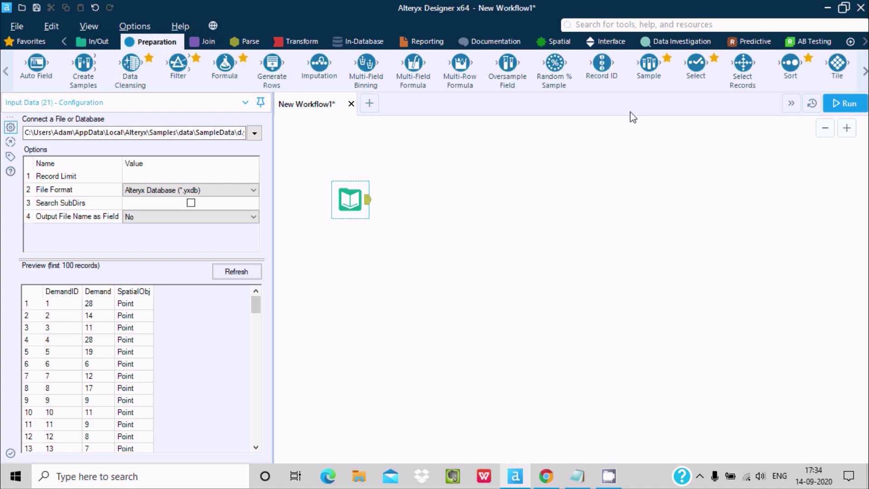
pyautogui.moveTo(178, 63); pyautogui.dragTo(475, 196)
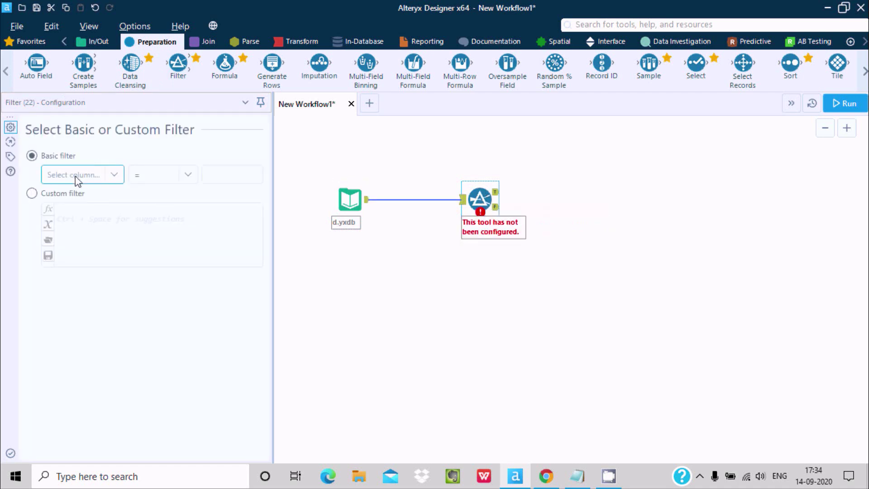
pyautogui.click(113, 174)
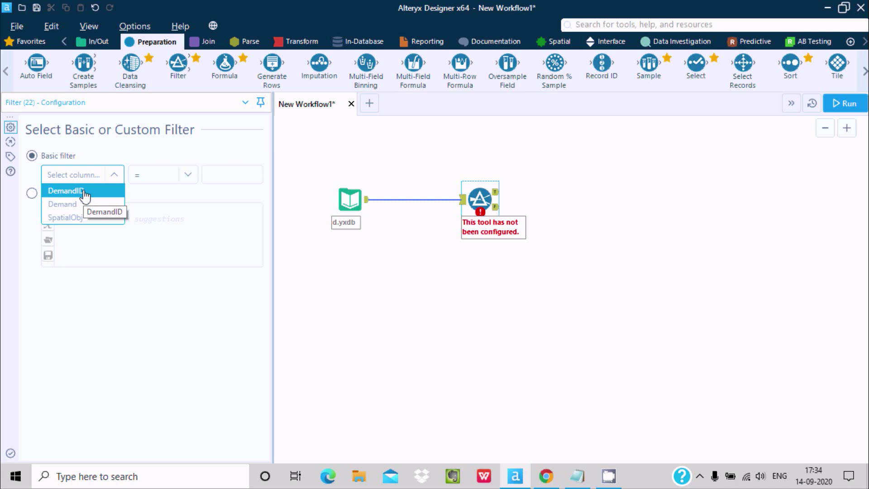
pyautogui.click(85, 192)
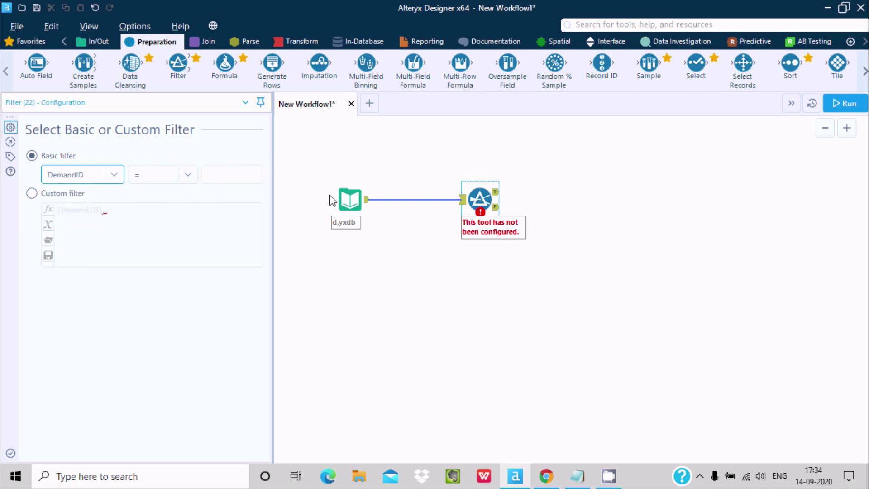
pyautogui.click(346, 199)
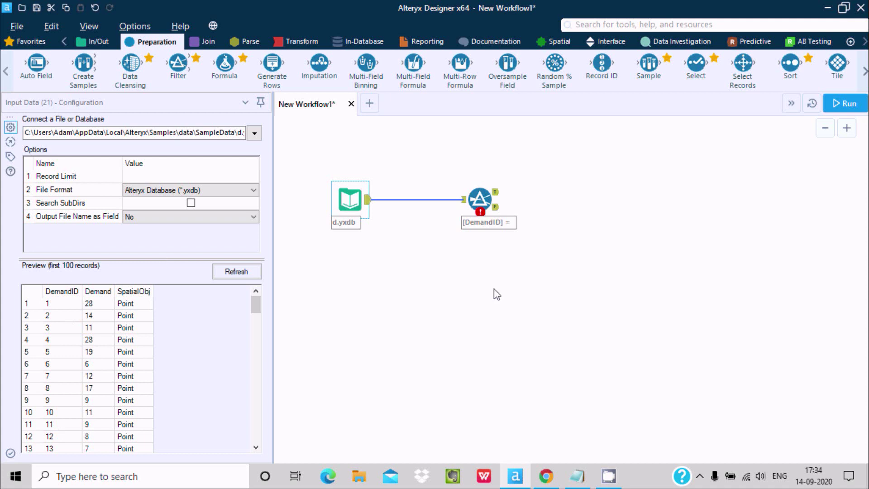
pyautogui.click(485, 200)
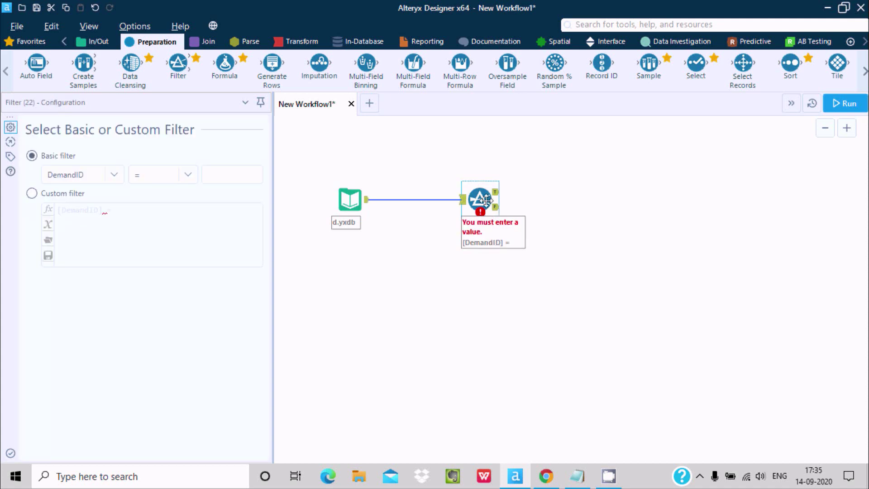
pyautogui.click(187, 174)
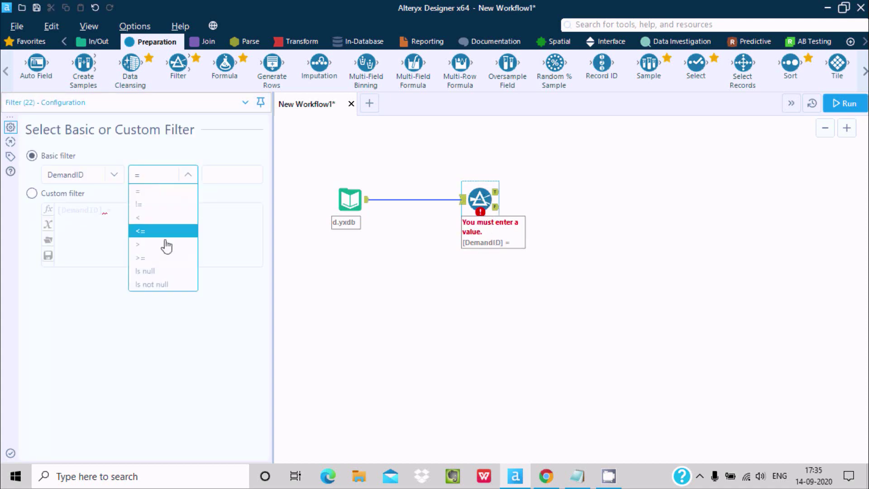
pyautogui.click(214, 176)
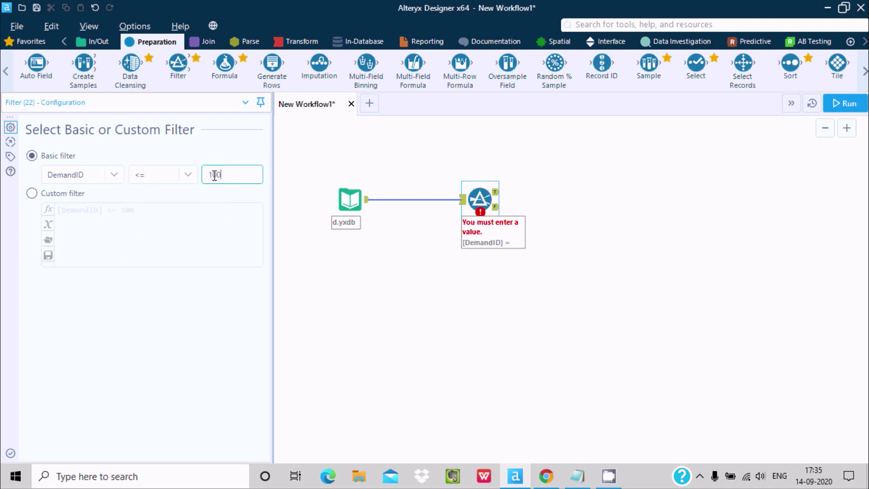
pyautogui.click(474, 155)
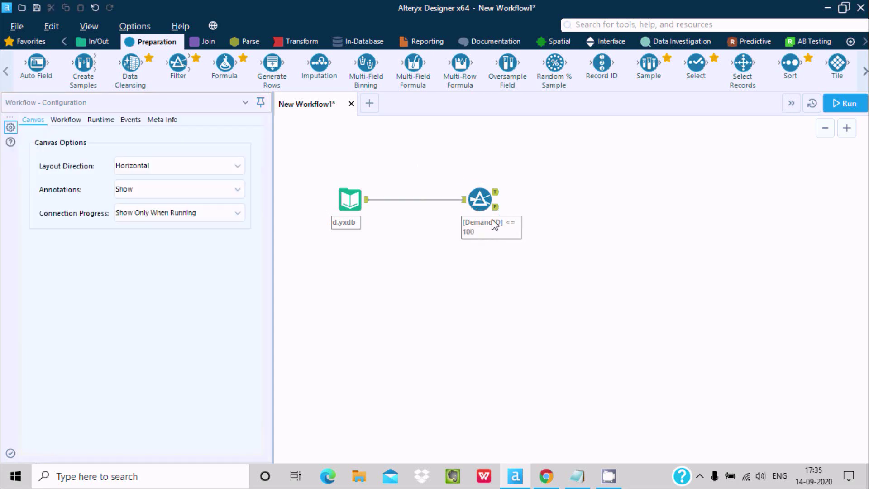
# Add a Heat Plot fed by the Filter's True output, with x DemandID and y Demand.
pyautogui.click(677, 48)
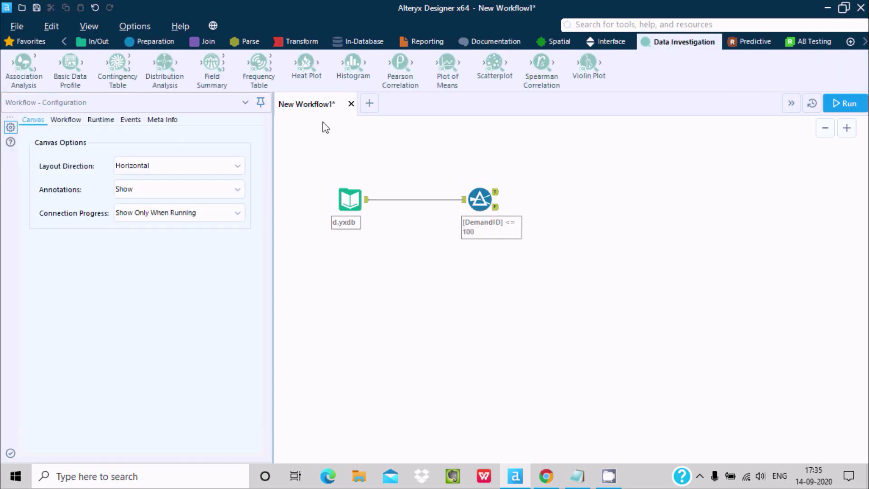
pyautogui.moveTo(306, 63); pyautogui.dragTo(608, 206)
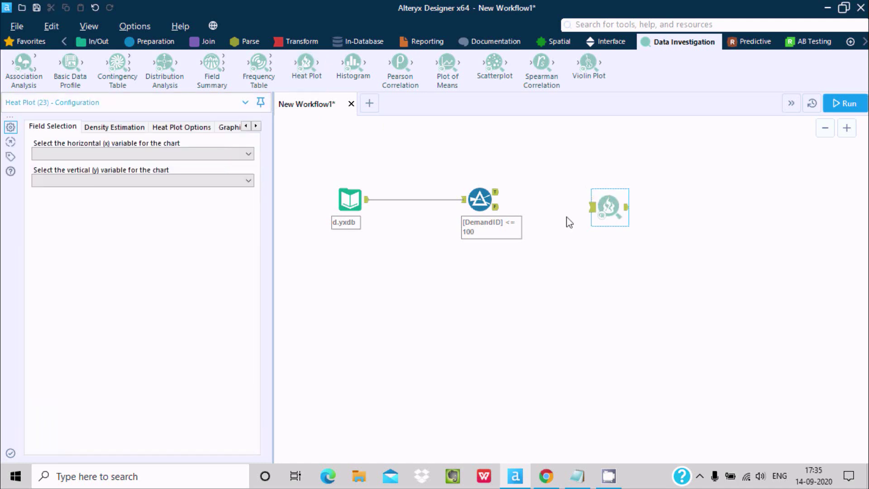
pyautogui.moveTo(496, 192); pyautogui.dragTo(593, 208)
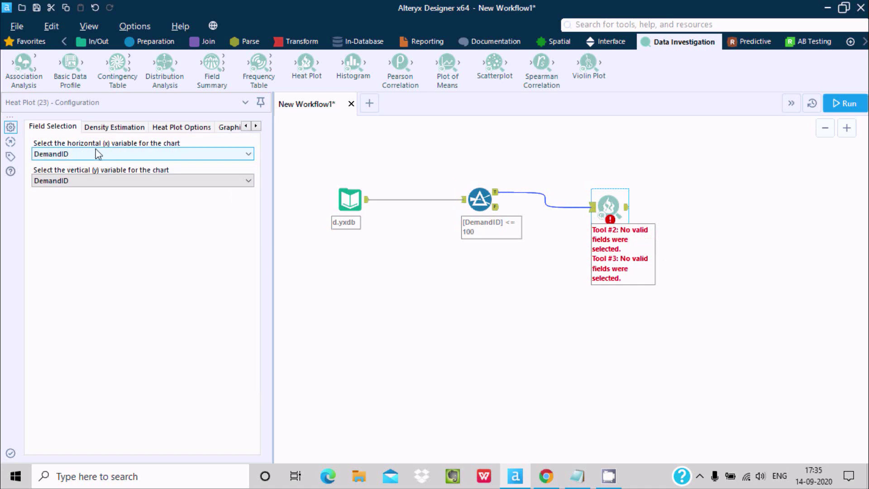
pyautogui.click(115, 176)
pyautogui.click(74, 199)
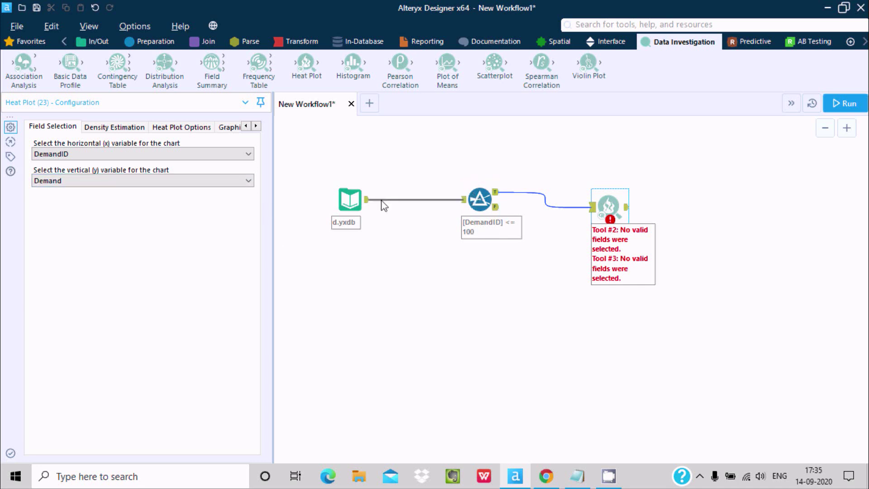
# Check the Filter and Input Data previews, then return to the Heat Plot settings.
pyautogui.click(480, 199)
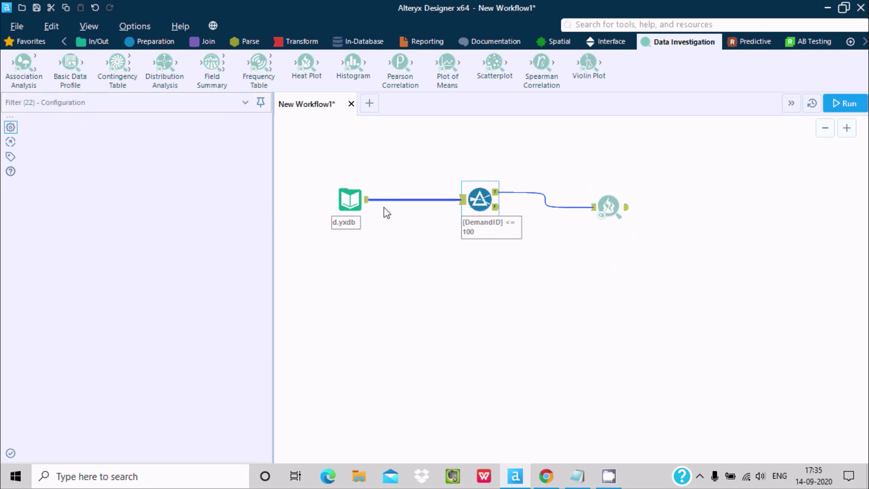
pyautogui.click(354, 200)
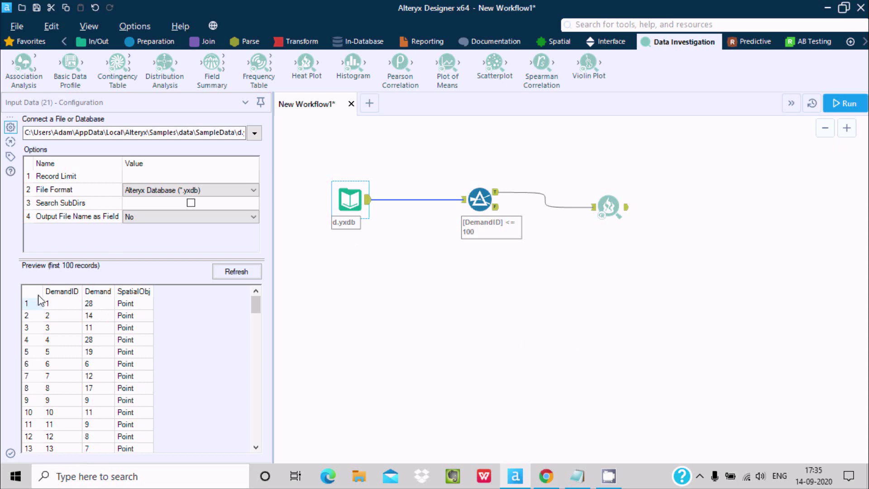
pyautogui.click(612, 208)
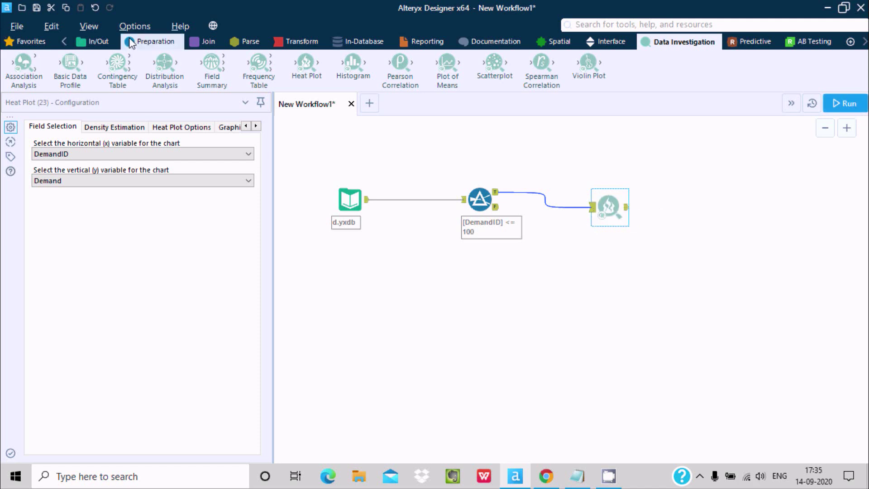
# Add a Browse tool connected to the Heat Plot's output.
pyautogui.click(94, 41)
pyautogui.moveTo(23, 64); pyautogui.dragTo(737, 205)
pyautogui.moveTo(627, 206); pyautogui.dragTo(720, 215)
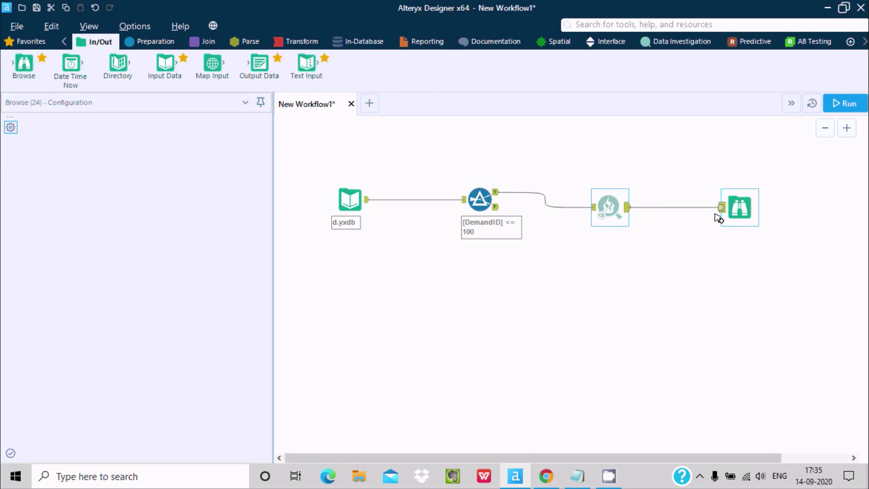
# Run the workflow and view the Filter step's 3,294 incoming records.
pyautogui.click(846, 104)
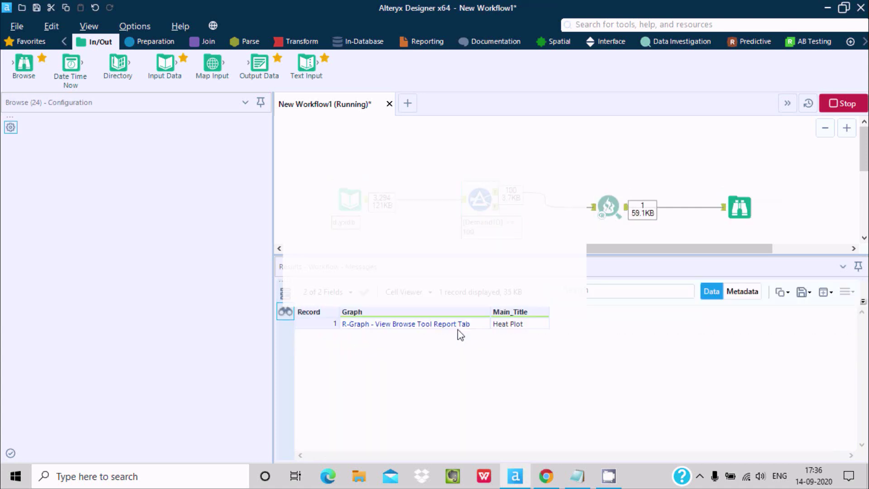
pyautogui.click(546, 286)
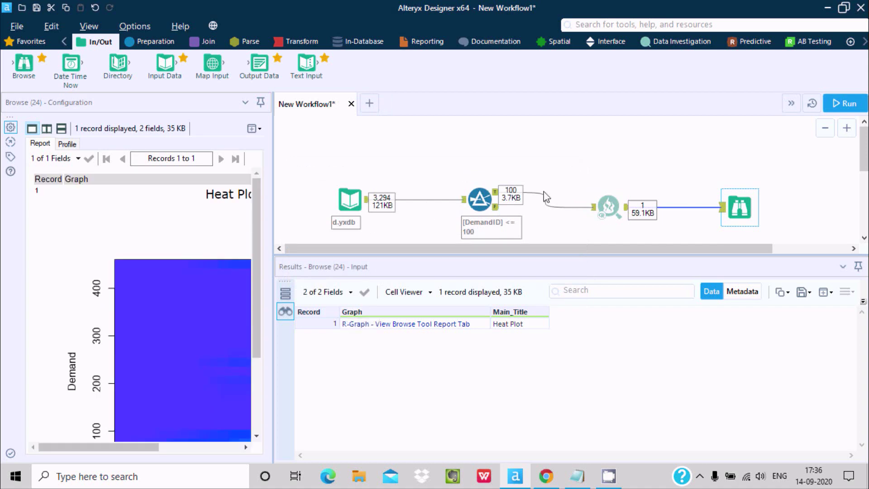
pyautogui.click(477, 198)
pyautogui.click(478, 198)
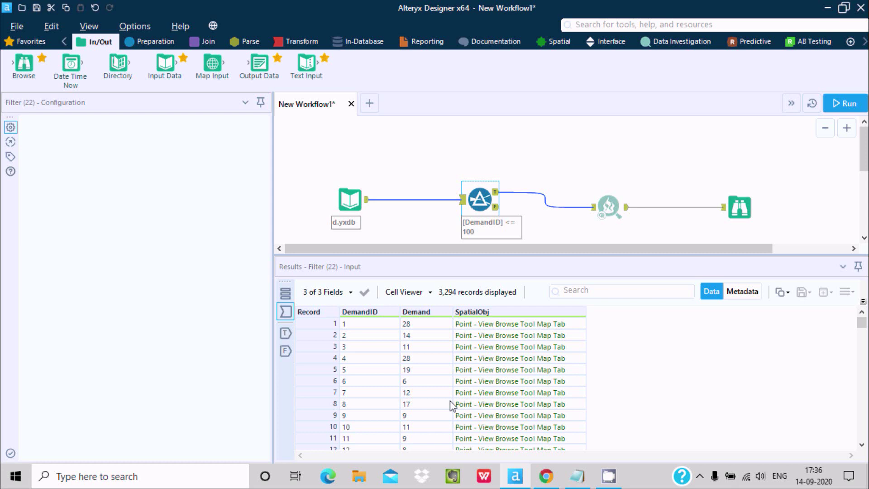
# Compare the Filter's 3,294 incoming records with the 100 entering the Heat Plot, down to record 54.
pyautogui.moveTo(862, 324)
pyautogui.mouseDown()
pyautogui.moveTo(862, 427)
pyautogui.moveTo(862, 322)
pyautogui.mouseUp()
pyautogui.click(609, 206)
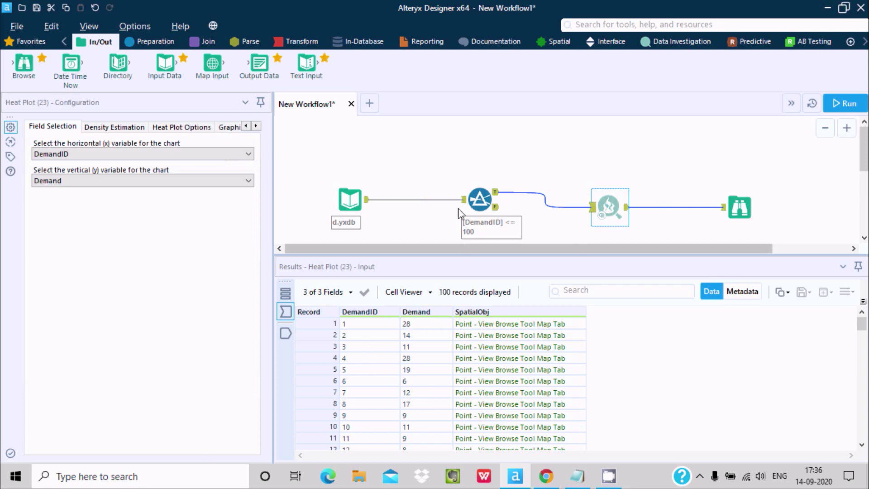
pyautogui.click(470, 192)
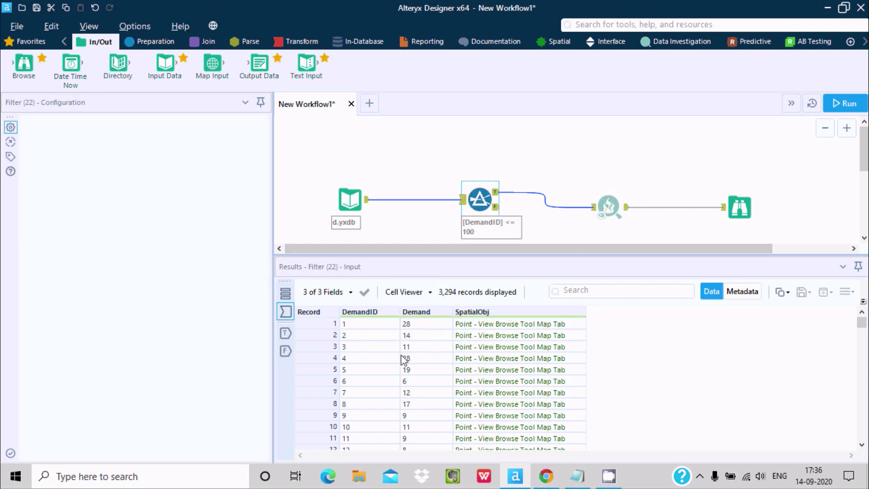
pyautogui.click(608, 206)
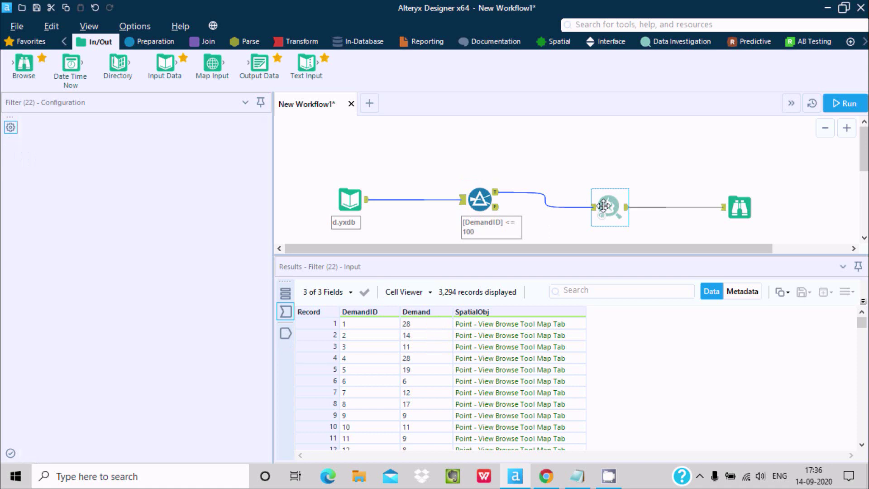
pyautogui.moveTo(862, 325); pyautogui.dragTo(866, 388)
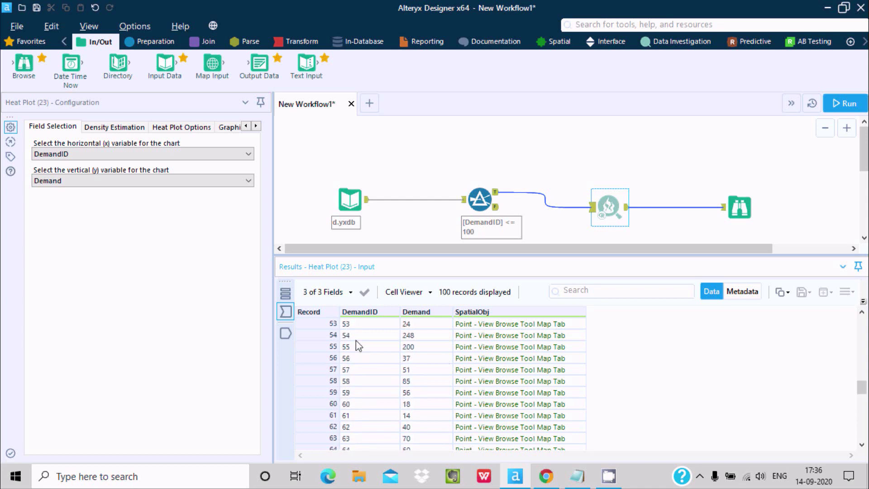
pyautogui.click(385, 335)
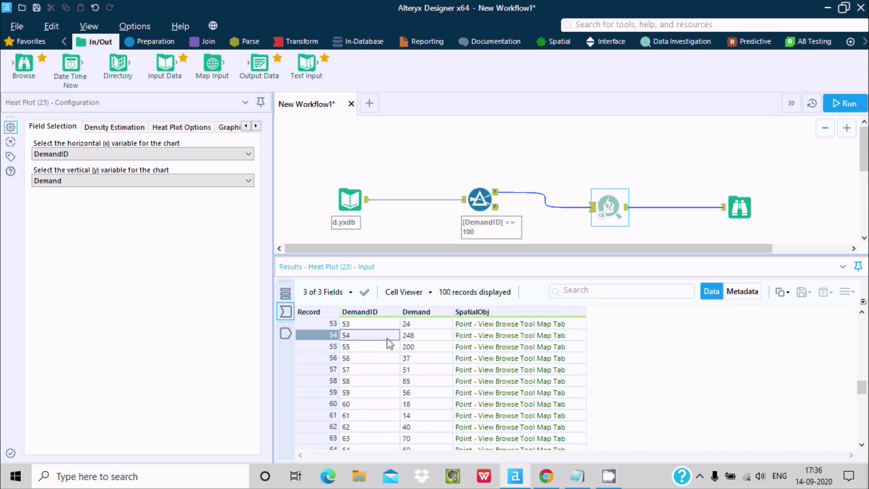
# Display the Browse step's rendered heat plot report.
pyautogui.click(861, 312)
pyautogui.click(862, 311)
pyautogui.click(862, 312)
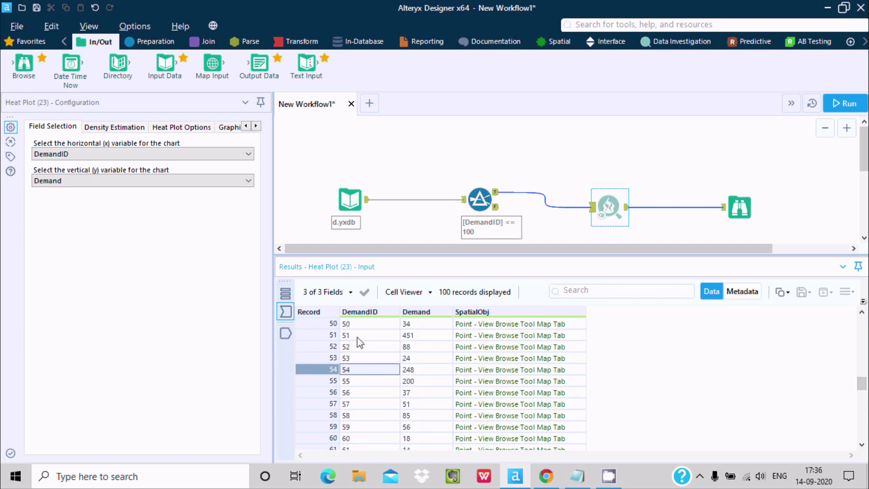
pyautogui.click(731, 218)
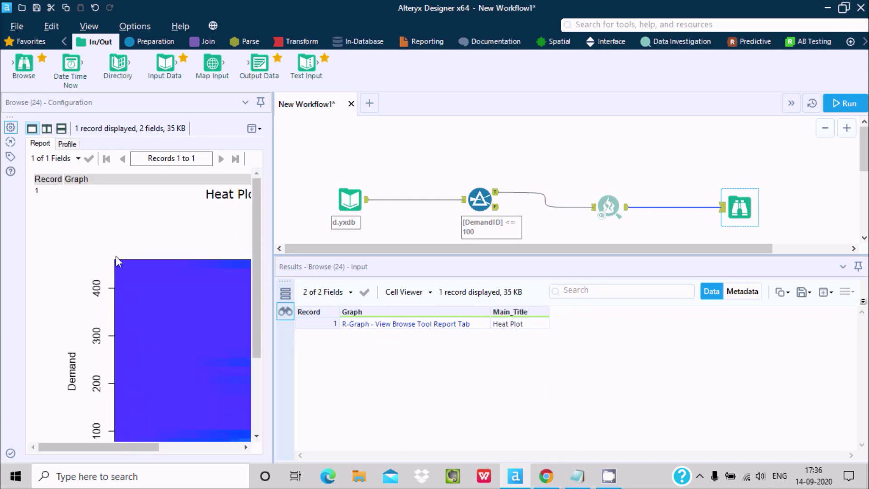
# Scroll the Browse report to see the whole heat plot down to its DemandID 0–100 axis.
pyautogui.moveTo(95, 447); pyautogui.dragTo(111, 447)
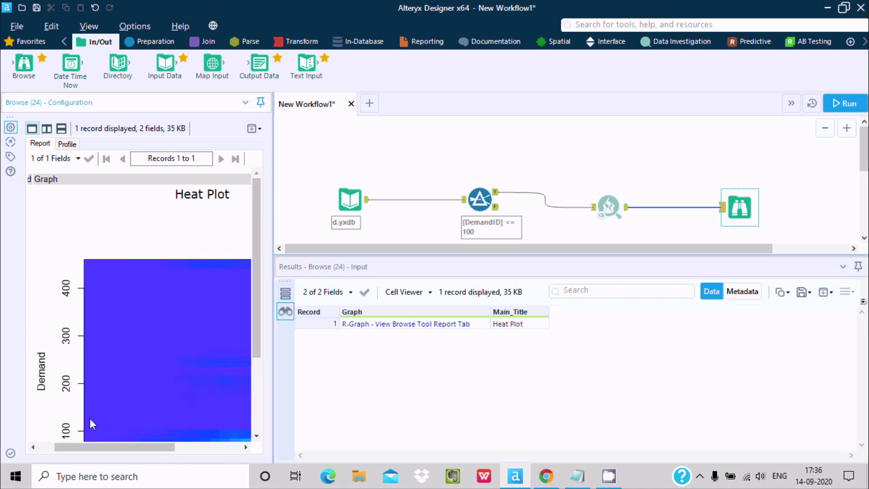
pyautogui.moveTo(254, 247); pyautogui.dragTo(249, 336)
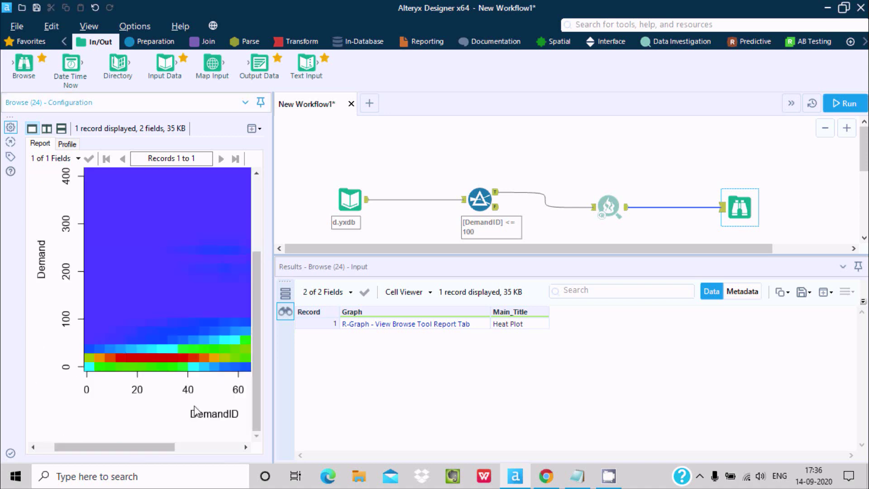
pyautogui.moveTo(177, 448); pyautogui.dragTo(262, 450)
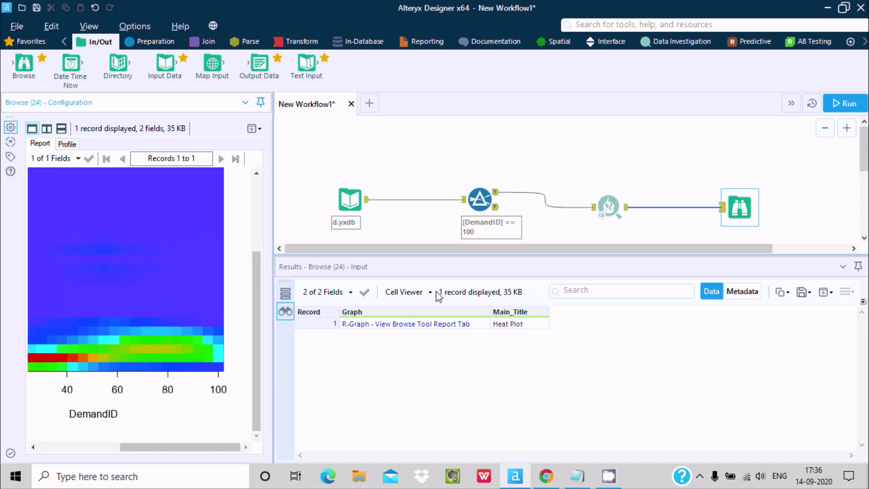
# Scroll the Heat Plot's input records to rows 90–100 and back, then reopen the Browse report.
pyautogui.click(604, 210)
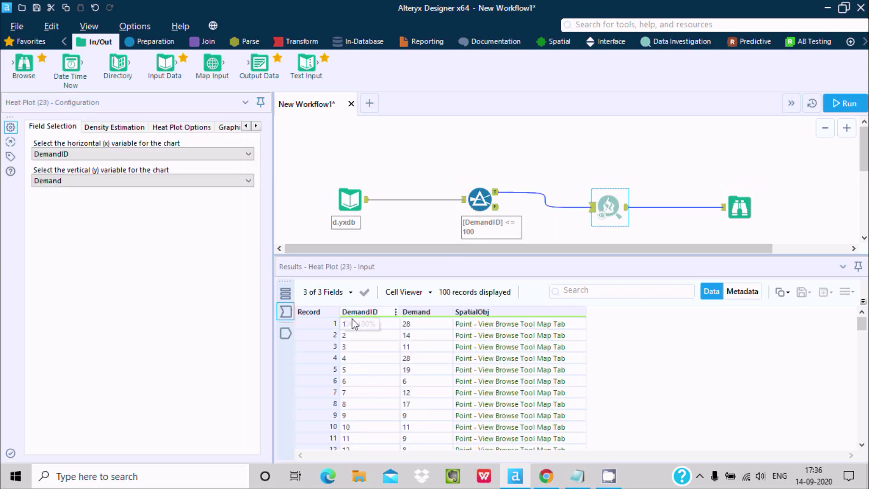
pyautogui.moveTo(862, 324); pyautogui.dragTo(861, 434)
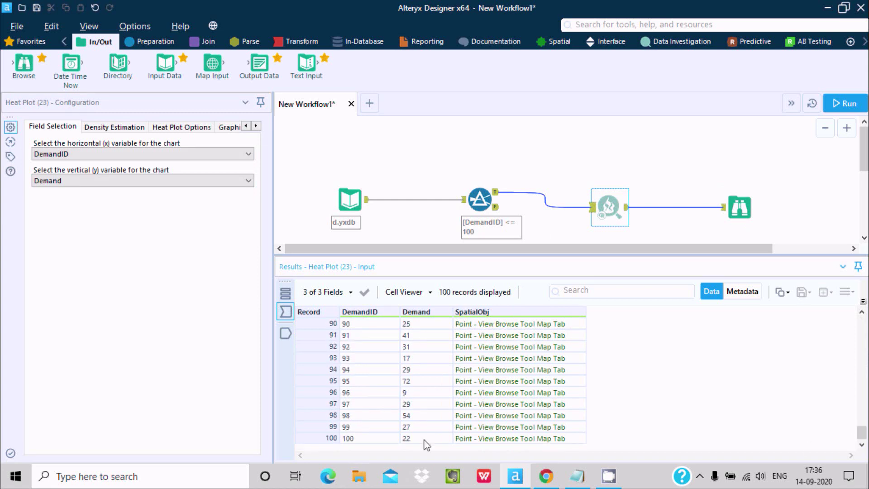
pyautogui.moveTo(862, 432); pyautogui.dragTo(863, 376)
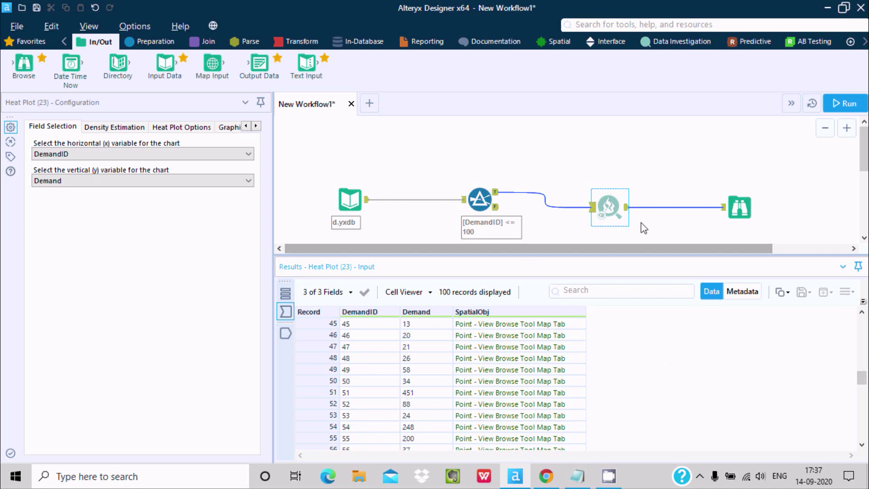
pyautogui.click(735, 208)
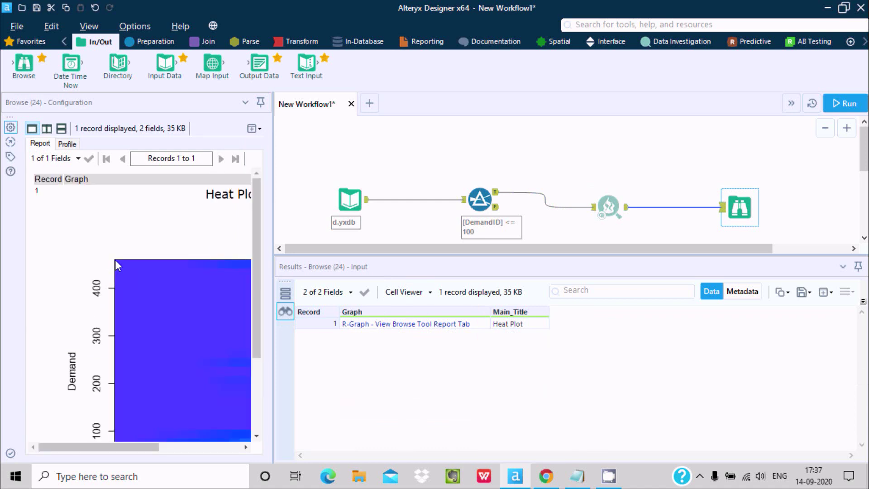
# Scroll around the heat plot's axes and colours, then reselect the Heat Plot tool.
pyautogui.click(100, 447)
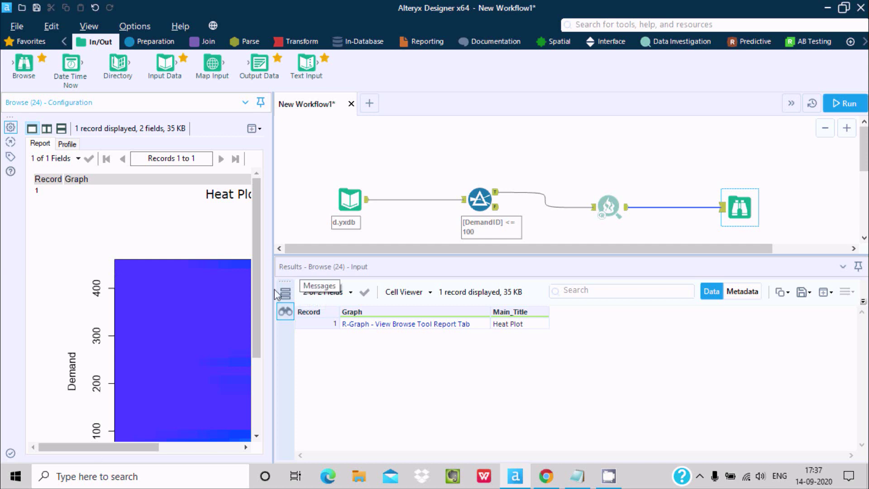
pyautogui.moveTo(257, 268); pyautogui.dragTo(256, 326)
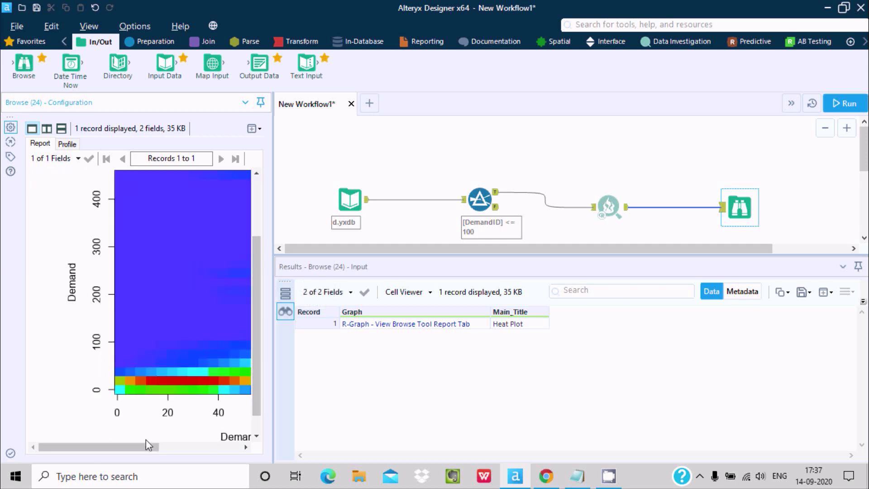
pyautogui.moveTo(135, 443); pyautogui.dragTo(150, 434)
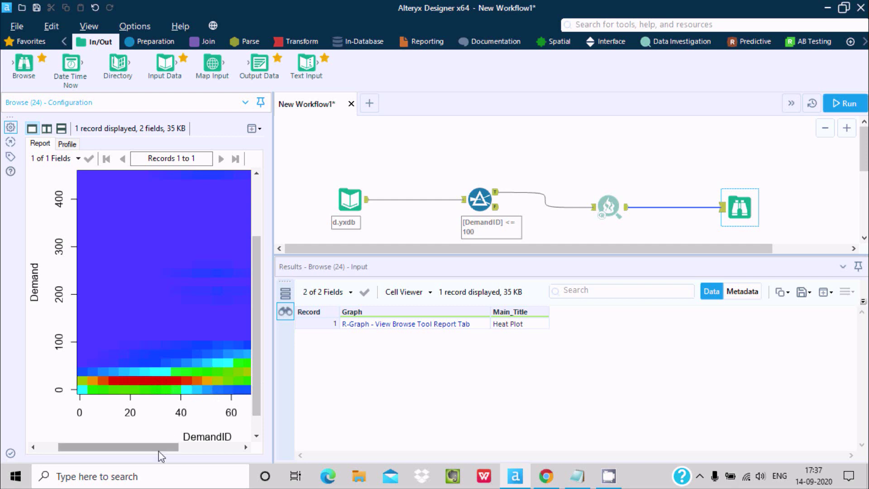
pyautogui.moveTo(158, 451); pyautogui.dragTo(214, 451)
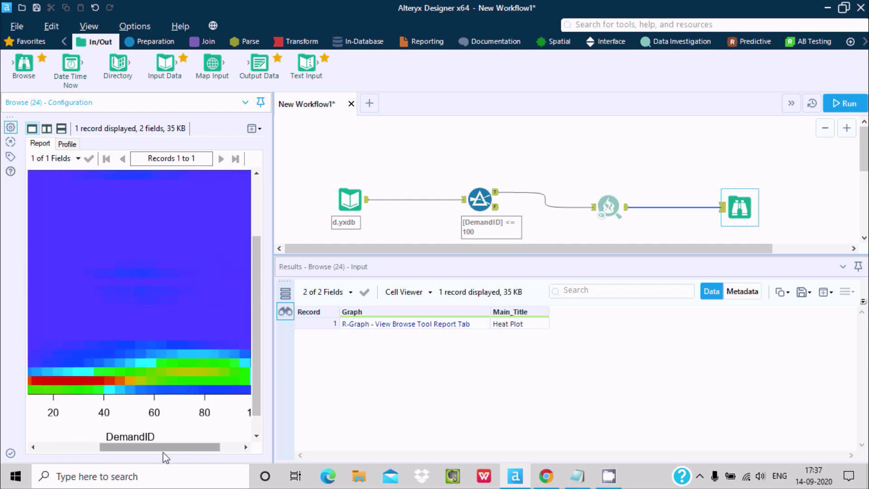
pyautogui.moveTo(157, 450); pyautogui.dragTo(107, 451)
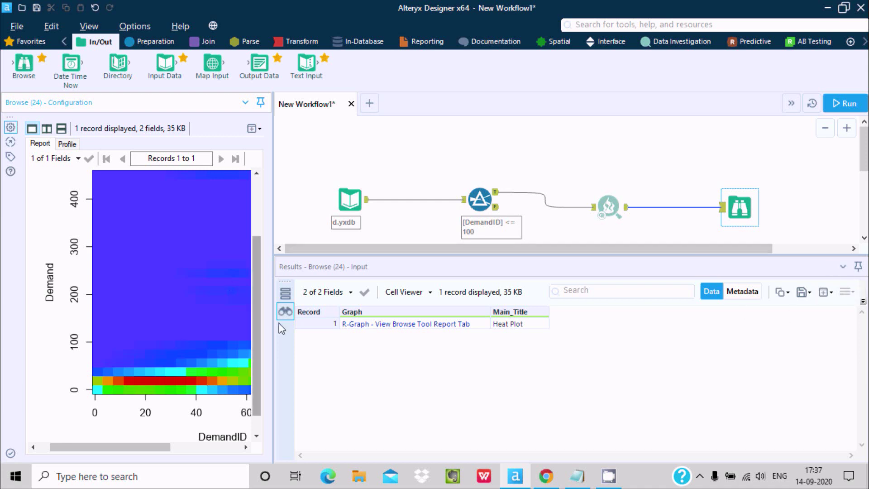
pyautogui.click(609, 207)
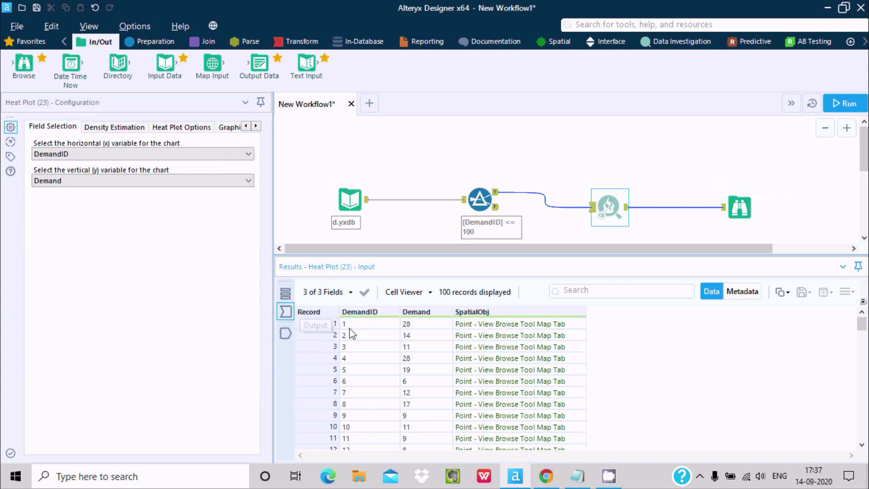
# View the Heat Plot output metadata for Graph and Main_Title, then return to the Browse report.
pyautogui.click(286, 333)
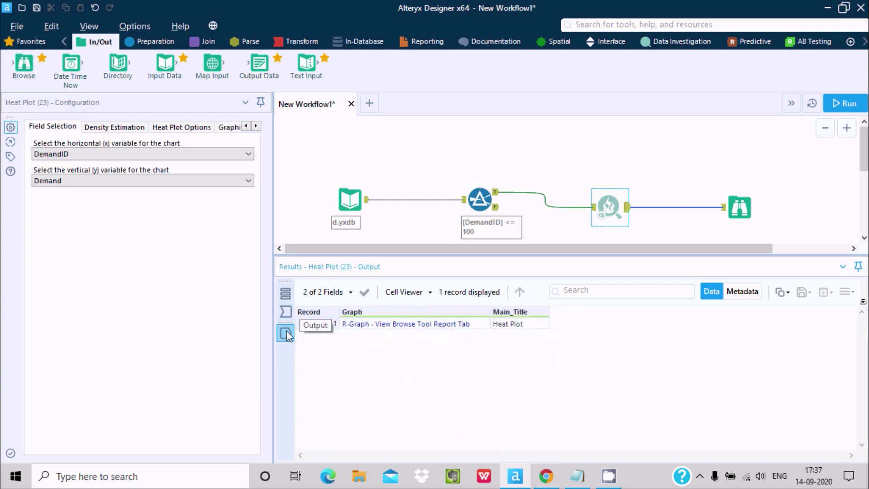
pyautogui.click(750, 293)
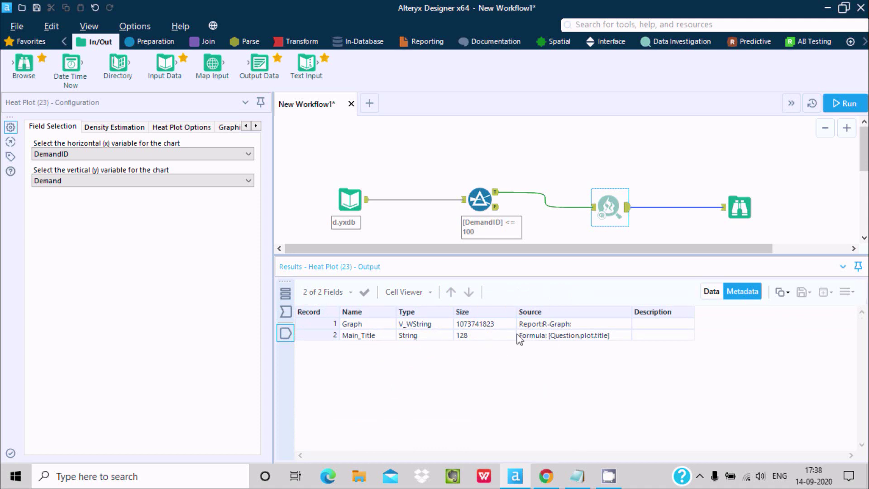
pyautogui.click(741, 207)
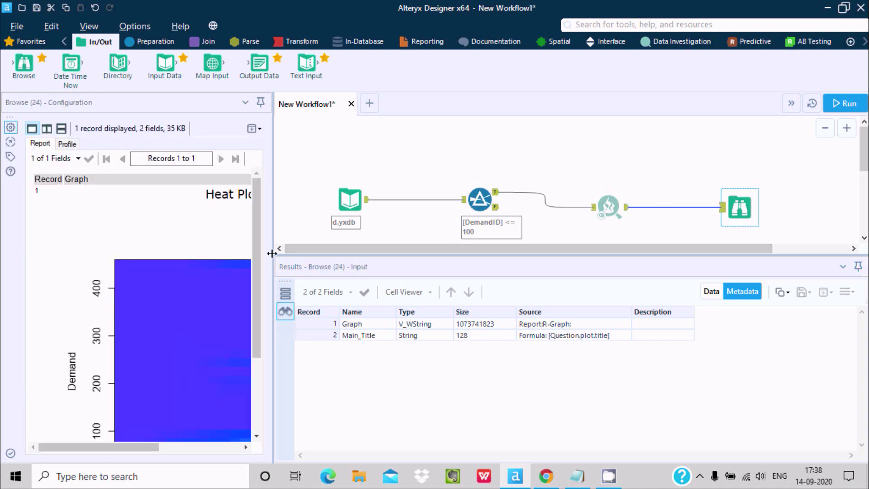
pyautogui.moveTo(256, 245)
pyautogui.mouseDown()
pyautogui.moveTo(258, 287)
pyautogui.moveTo(264, 230)
pyautogui.mouseUp()
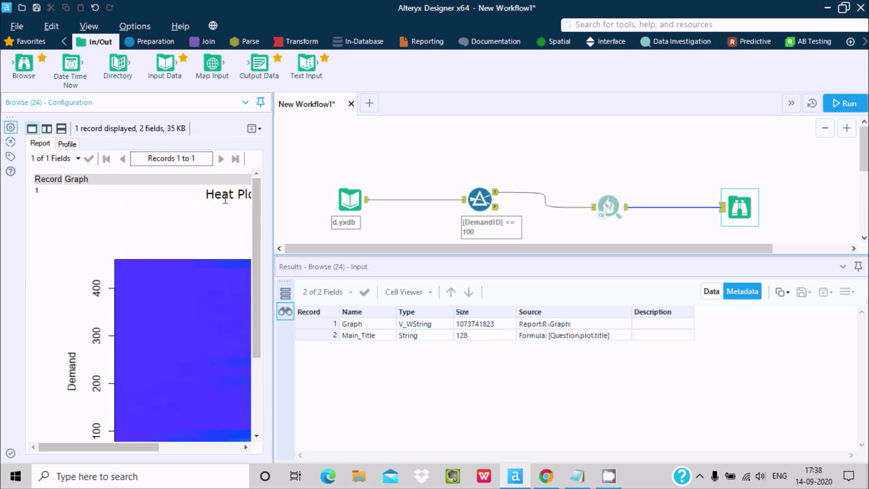
pyautogui.moveTo(123, 447)
pyautogui.mouseDown()
pyautogui.moveTo(204, 448)
pyautogui.moveTo(139, 448)
pyautogui.mouseUp()
pyautogui.moveTo(257, 223); pyautogui.dragTo(259, 287)
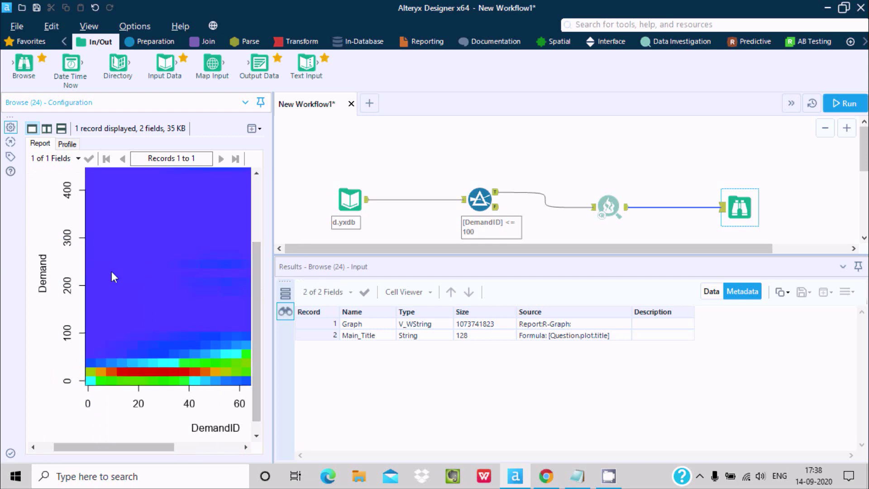